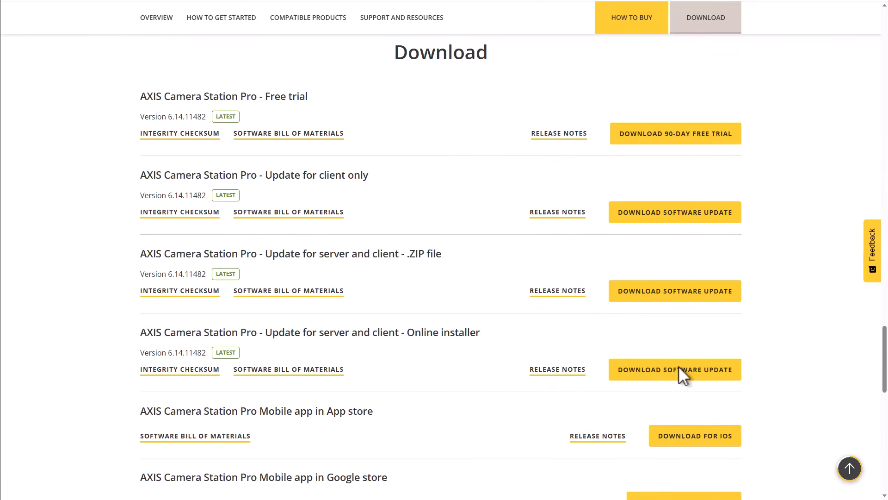
# Step: Download the AXIS Camera Station Pro online installer for server and client, and finish its setup with the application set to launch
pyautogui.click(679, 369)
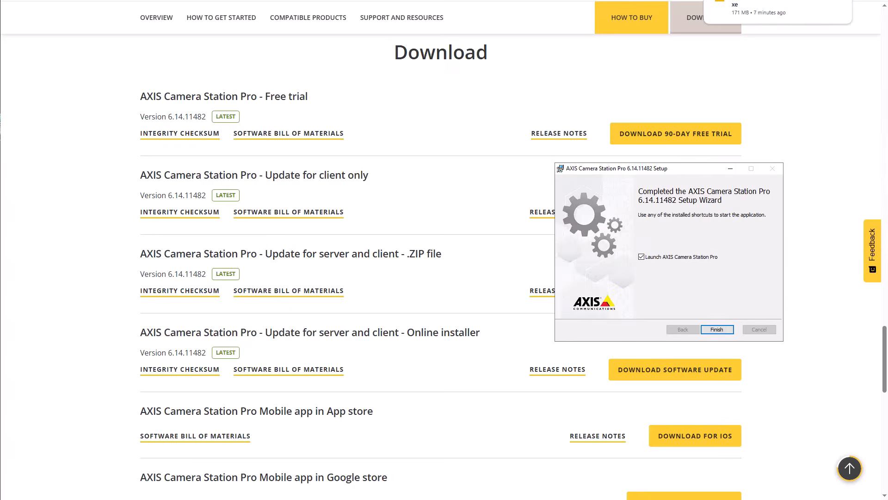
pyautogui.click(717, 328)
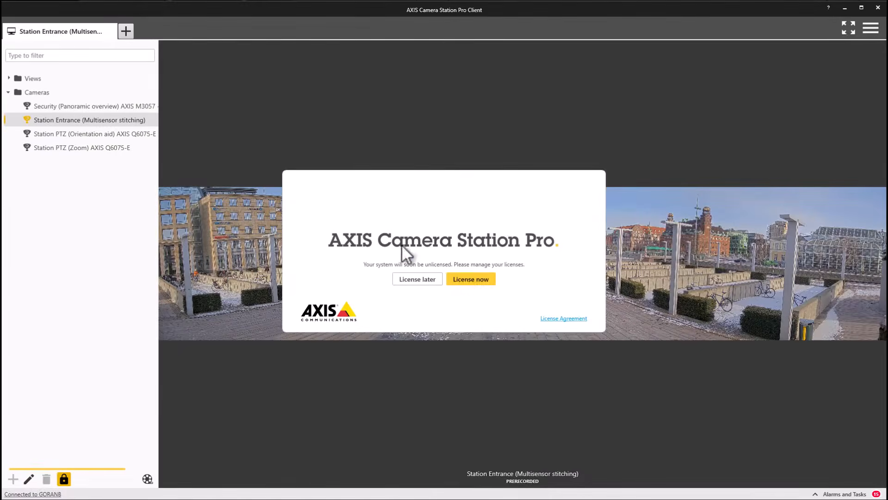
# Step: Start licensing the system and register the server with the existing organization My Great Organization
pyautogui.click(476, 279)
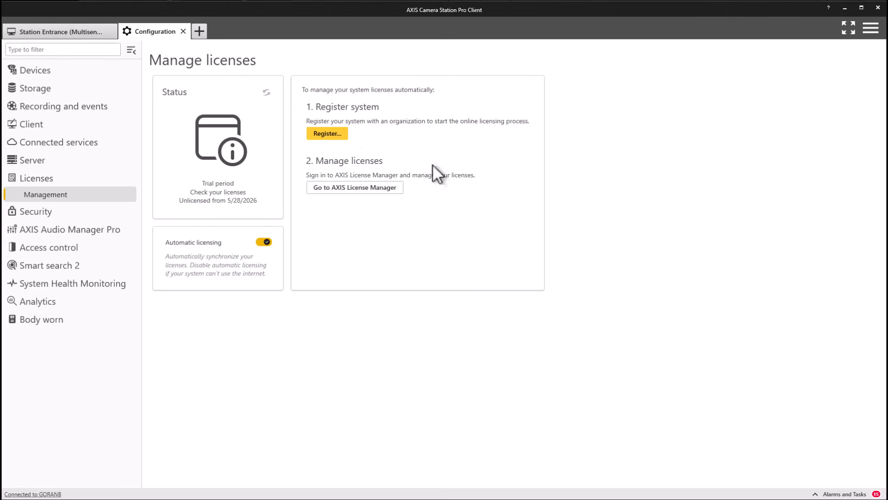
pyautogui.click(332, 132)
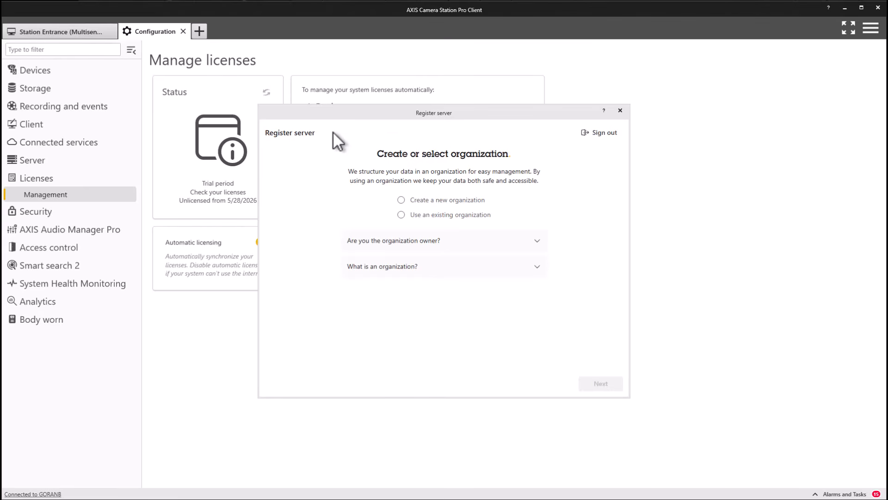
pyautogui.click(401, 215)
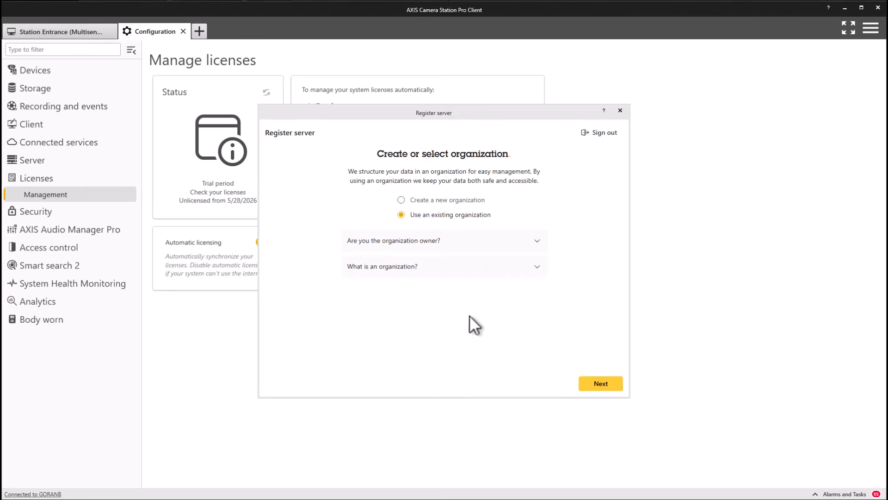
pyautogui.click(605, 385)
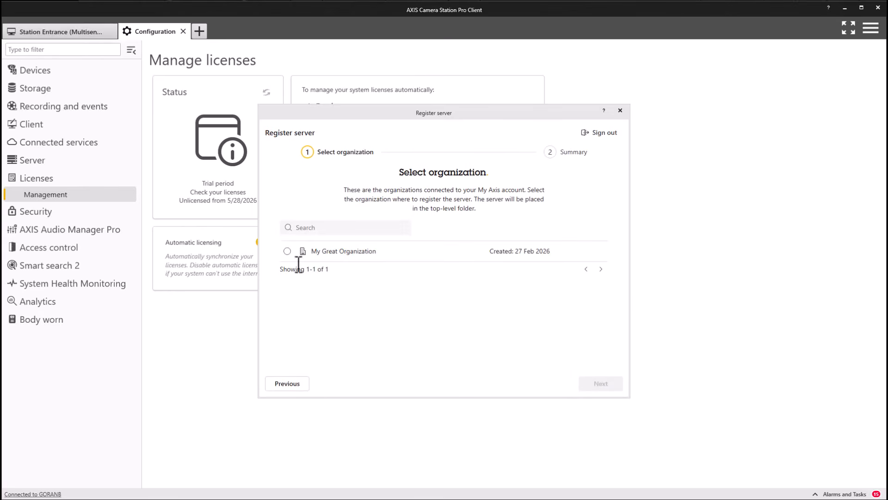
pyautogui.click(288, 252)
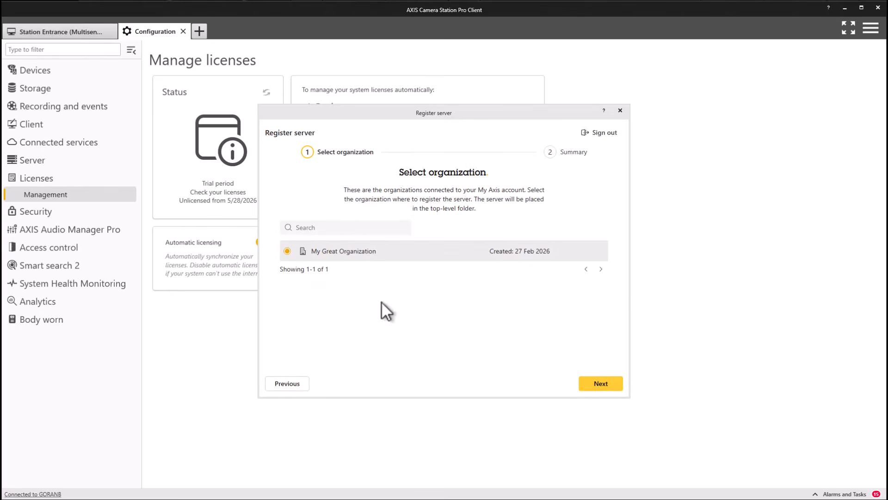
pyautogui.click(601, 383)
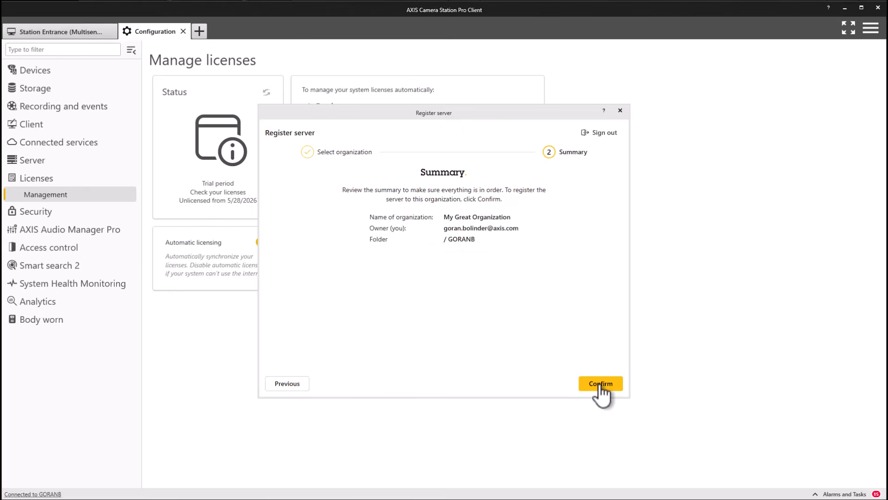
pyautogui.click(601, 384)
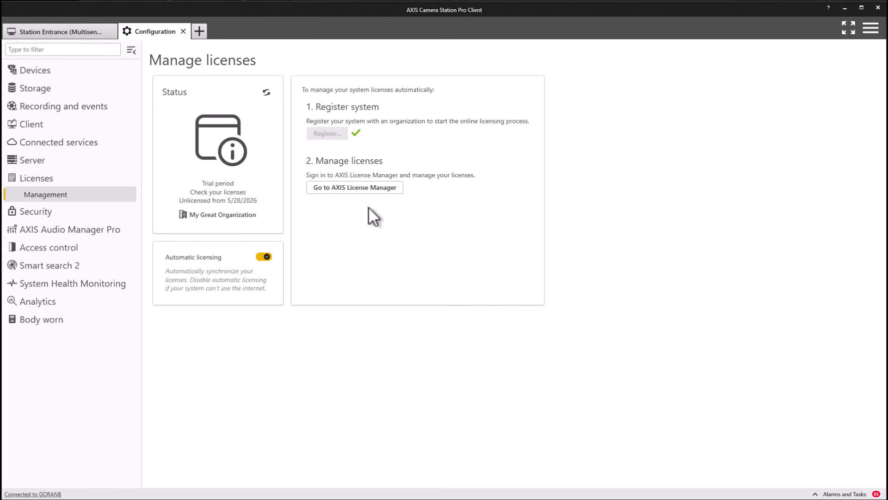
# Step: Go to AXIS License Manager and sign up for the organization's product license email notifications
pyautogui.click(350, 187)
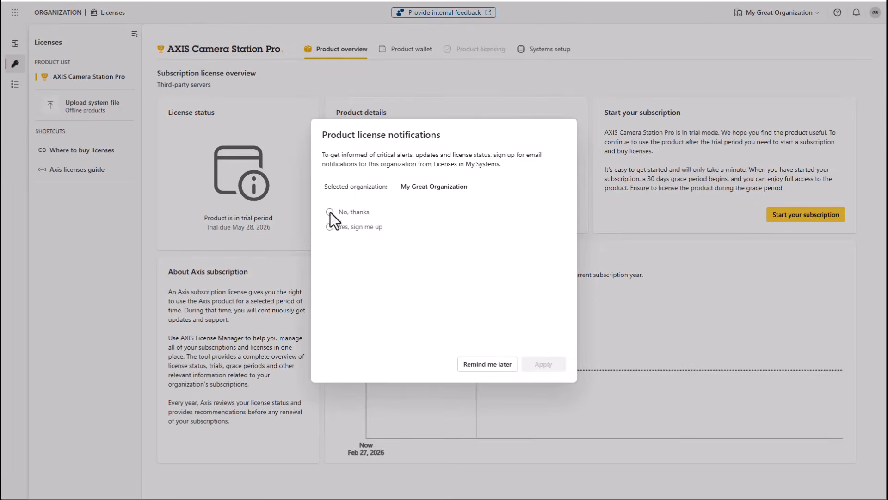
pyautogui.click(329, 226)
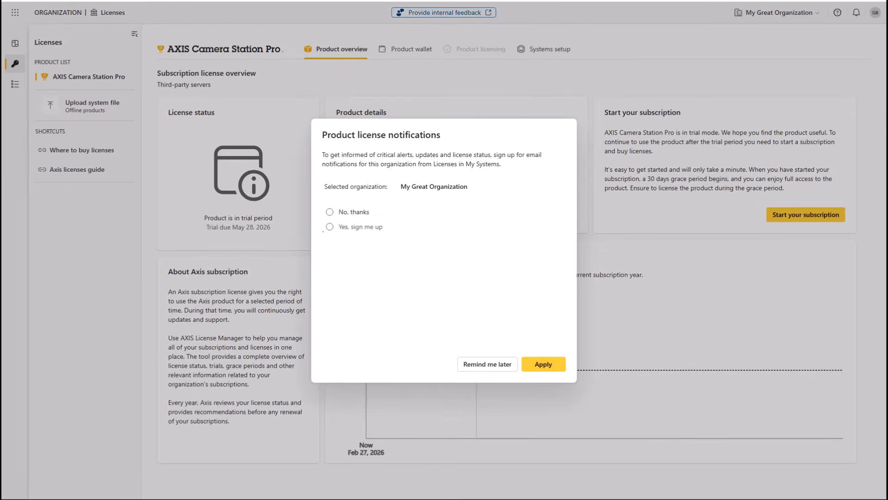
pyautogui.click(542, 363)
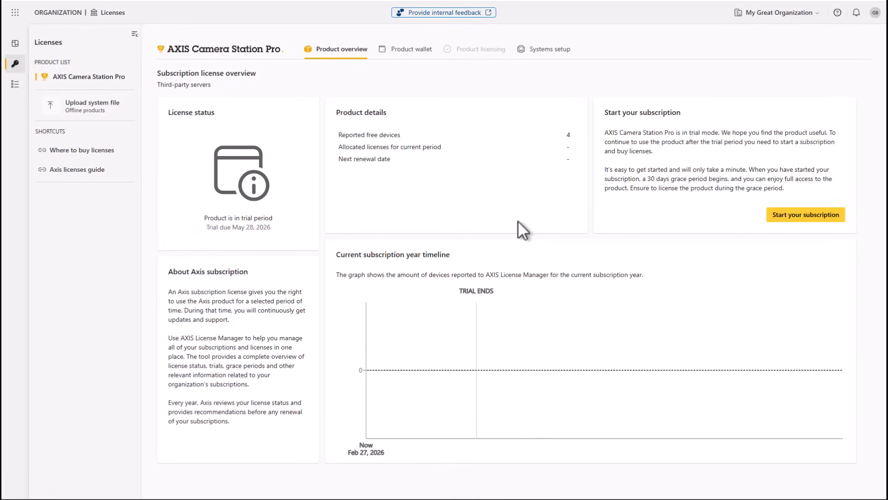
# Step: Paste the purchased upgrade license key into the product wallet and redeem it for the organization
pyautogui.click(414, 49)
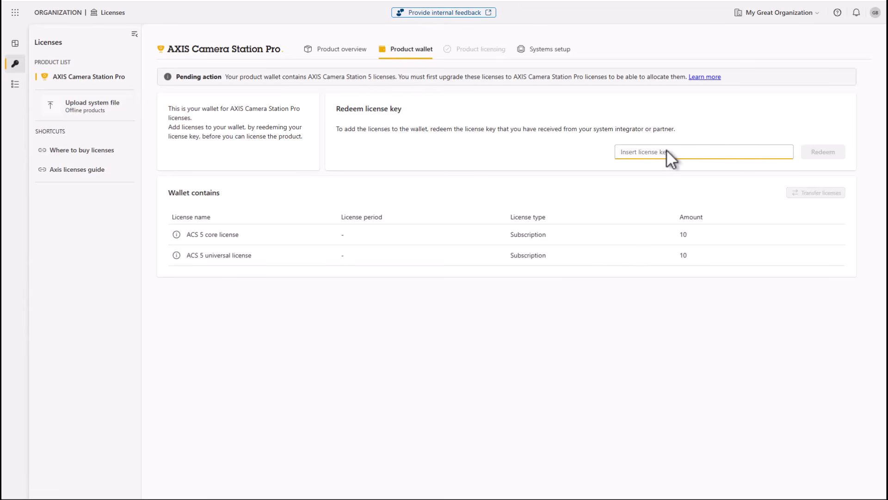
pyautogui.hotkey('ctrl', 'v')
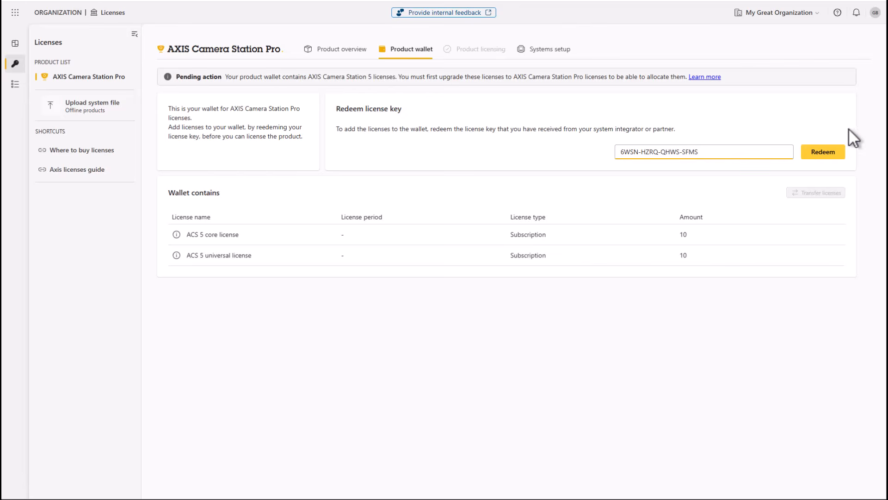
pyautogui.click(824, 153)
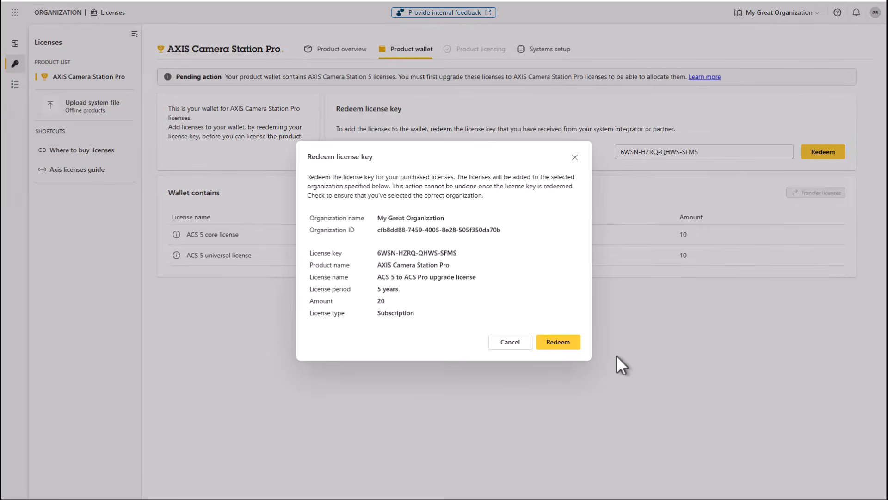
pyautogui.click(559, 340)
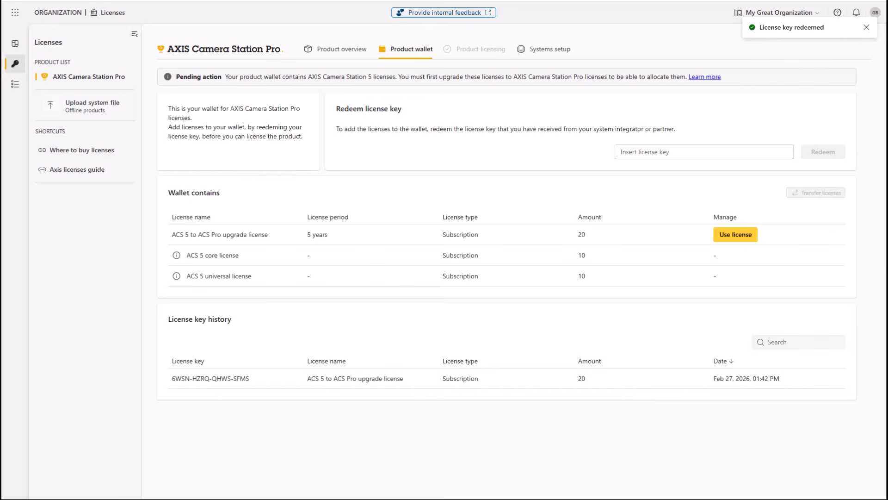
# Step: Use the redeemed upgrade licenses to upgrade 10 ACS 5 core licenses and 5 ACS 5 universal licenses
pyautogui.click(743, 232)
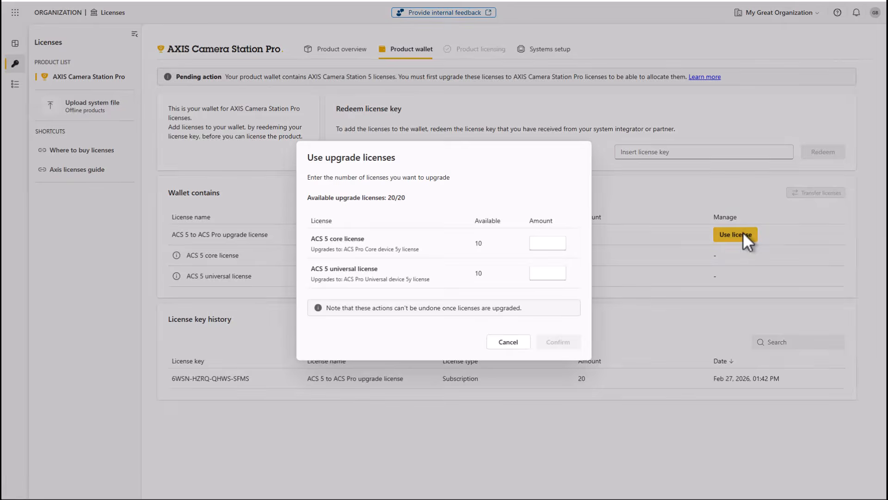
pyautogui.click(547, 242)
pyautogui.write('10')
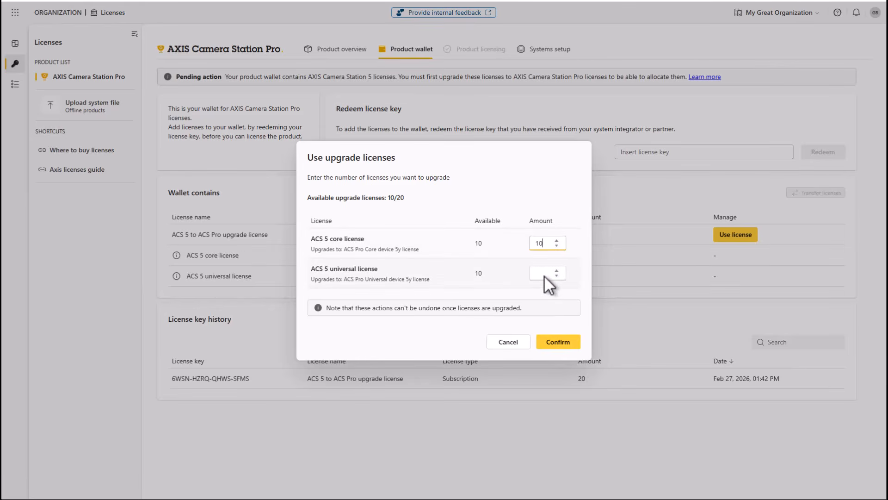
pyautogui.click(544, 276)
pyautogui.write('5')
pyautogui.click(557, 342)
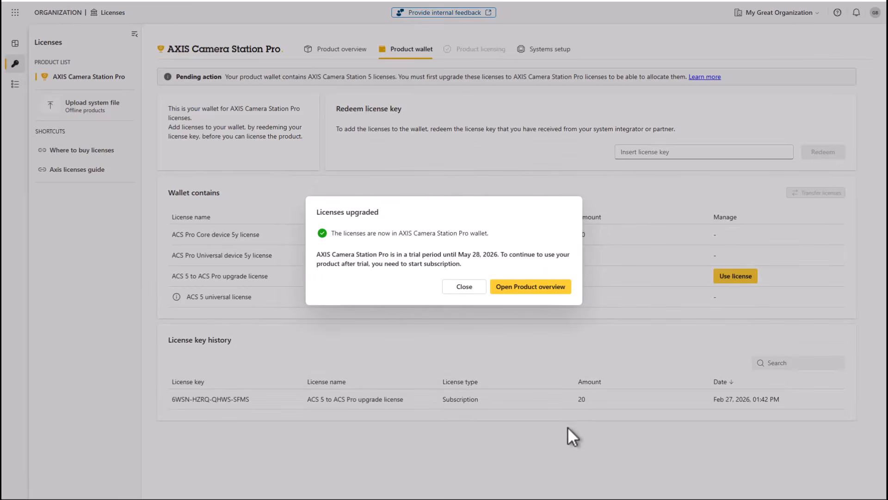
# Step: Check the product overview and the wallet contents, including the information note on the remaining ACS 5 universal license
pyautogui.click(522, 287)
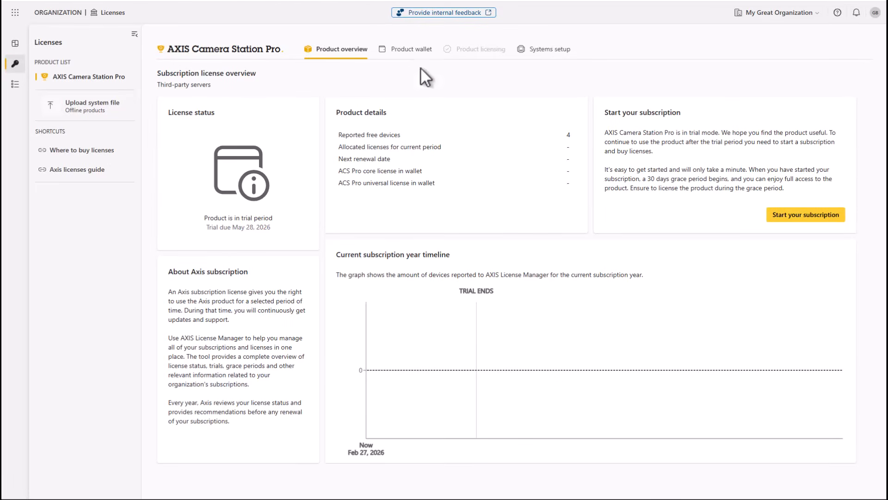
pyautogui.click(413, 49)
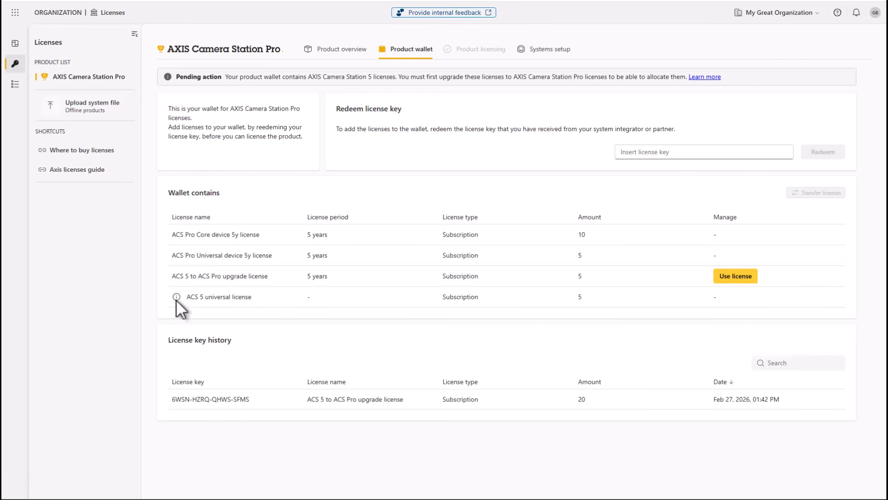
pyautogui.moveTo(177, 295)
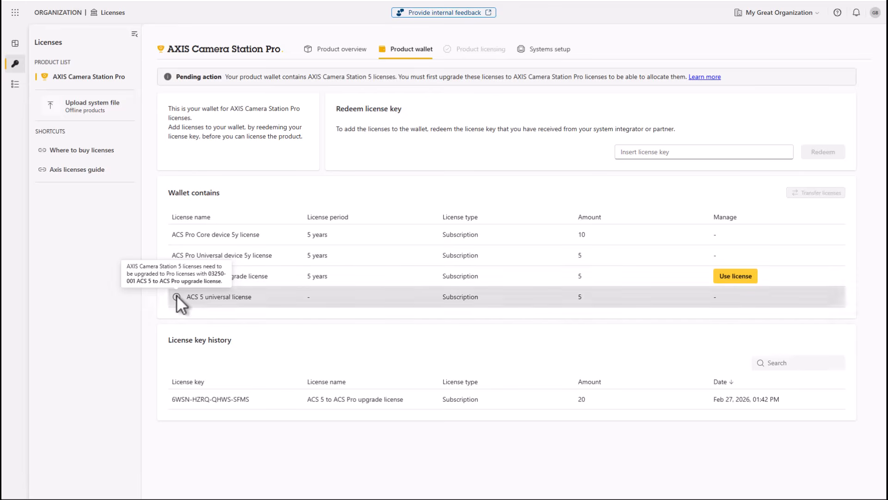
# Step: Start the AXIS Camera Station Pro subscription from the product overview, accepting the product-specific terms
pyautogui.click(329, 51)
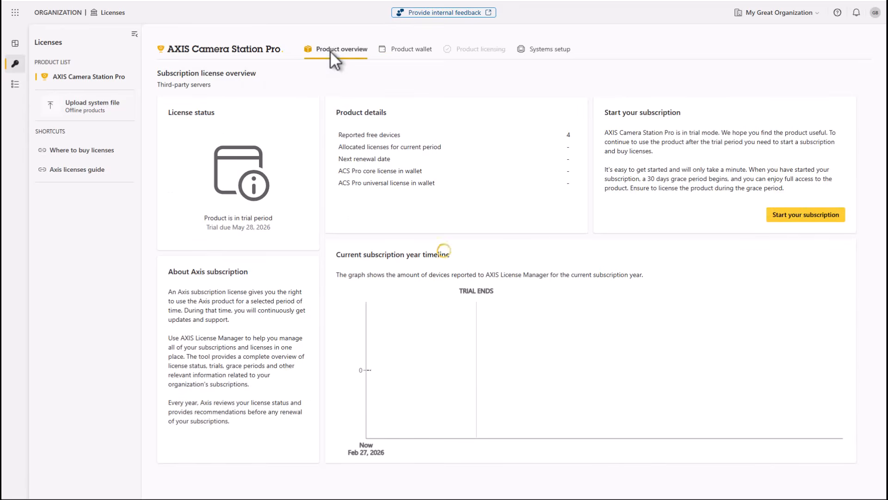
pyautogui.click(803, 215)
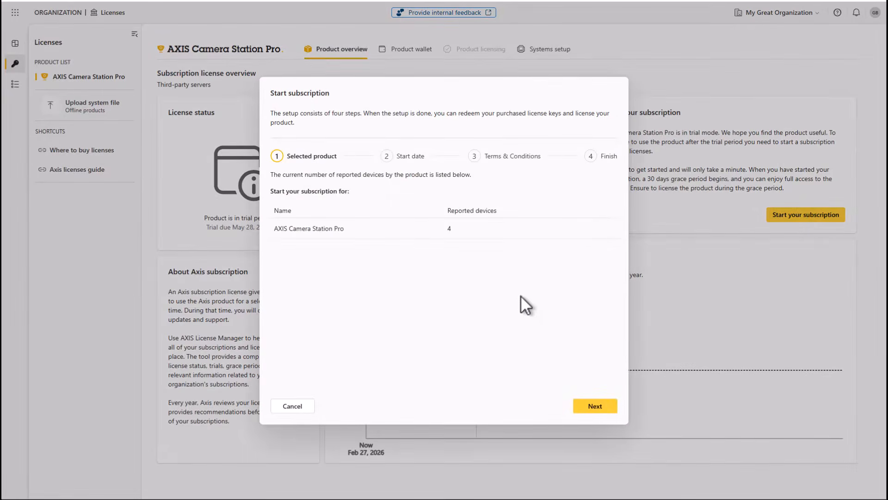
pyautogui.click(595, 405)
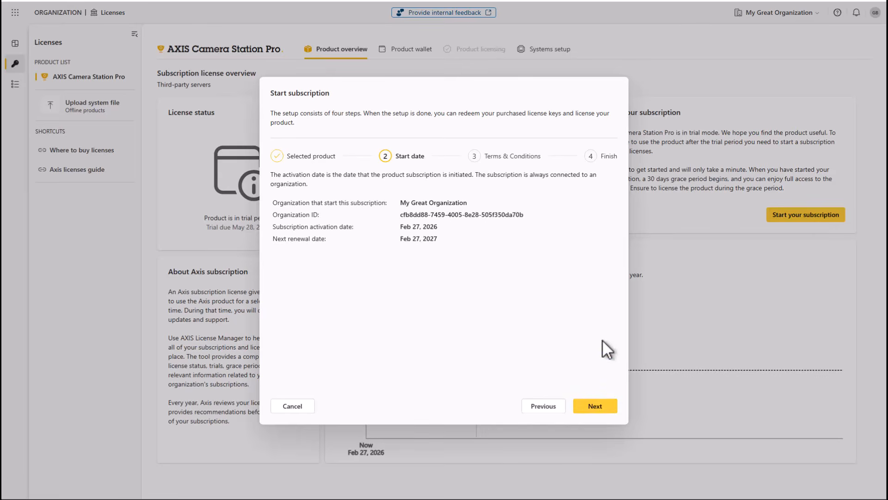
pyautogui.click(595, 405)
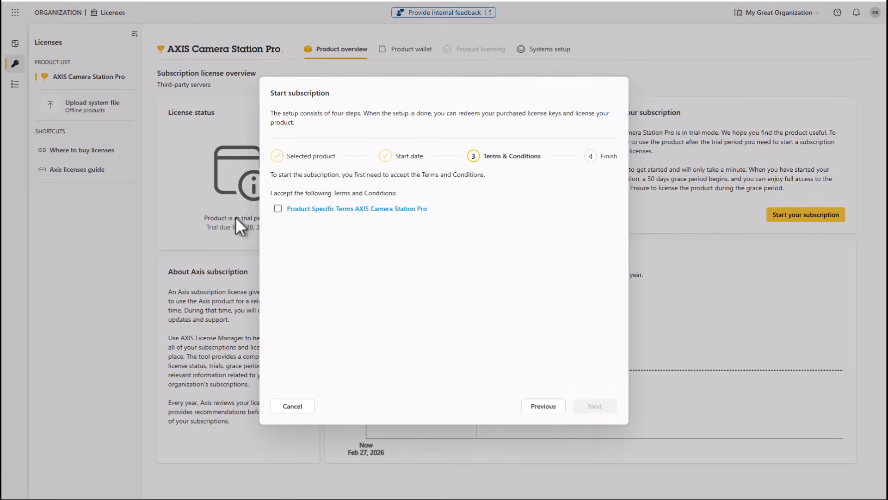
pyautogui.click(277, 208)
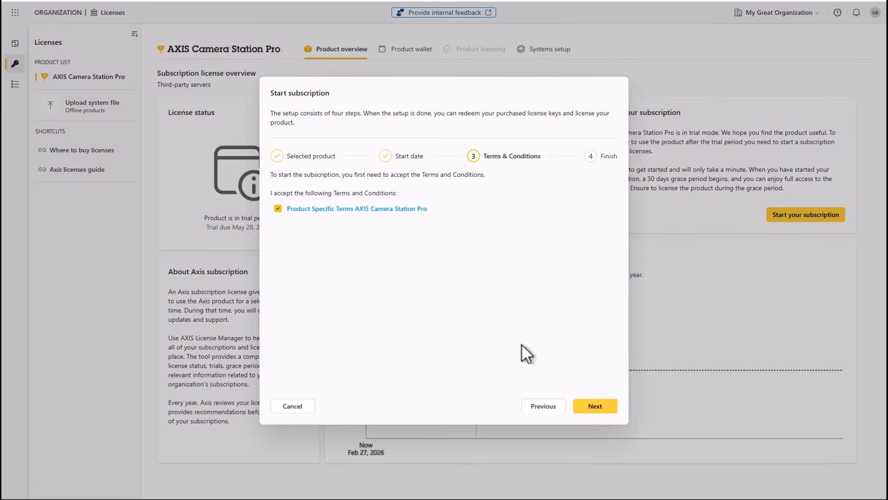
pyautogui.click(592, 405)
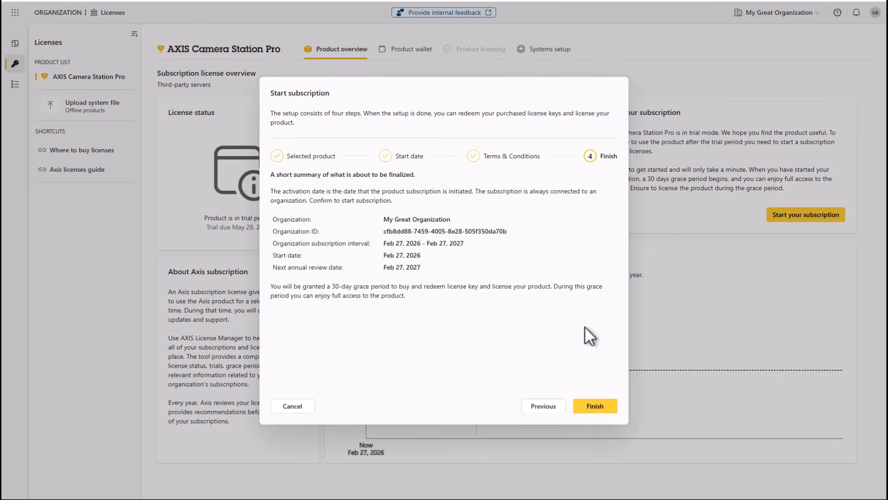
pyautogui.click(599, 404)
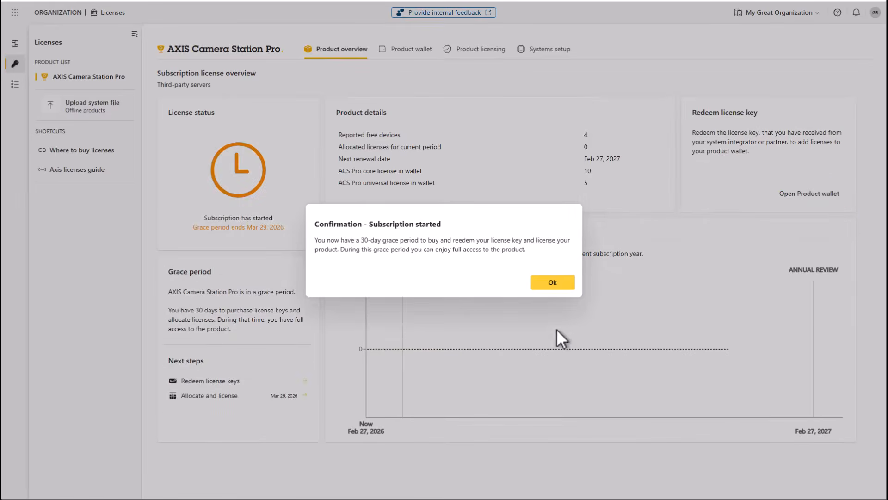
pyautogui.click(550, 282)
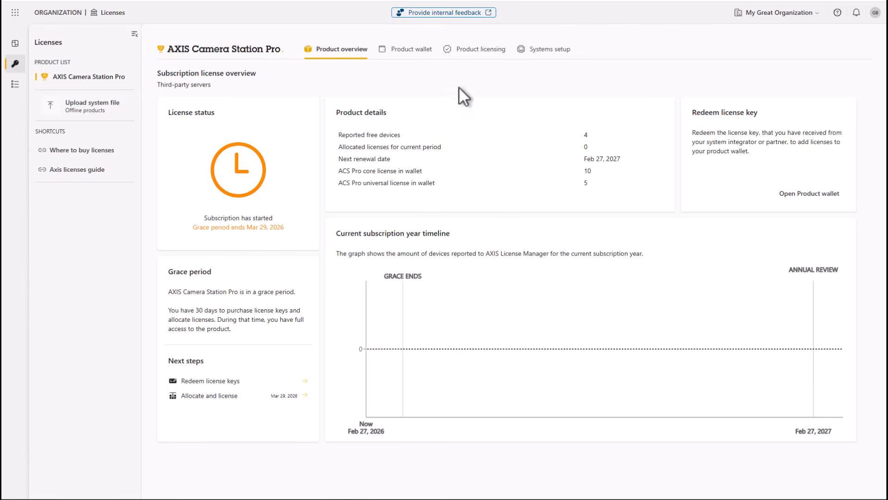
# Step: In product licensing, set the current need to 5 ACS Pro core licenses and 5 ACS Pro universal licenses
pyautogui.click(474, 50)
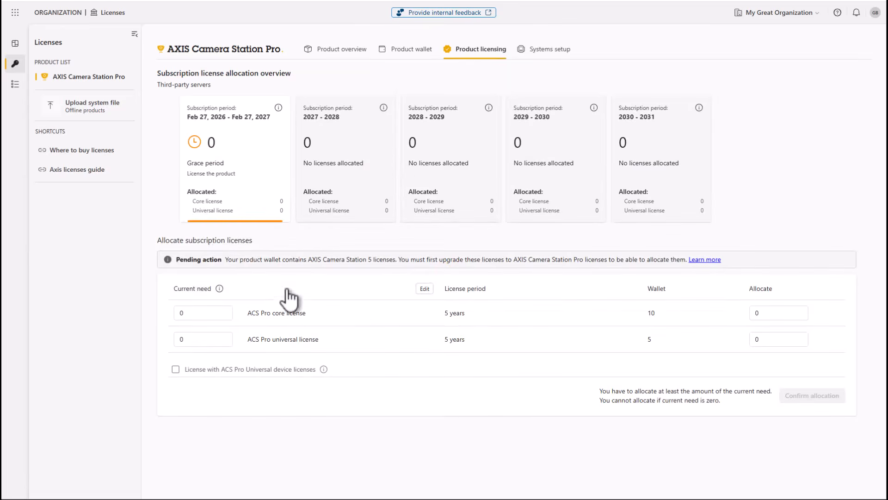
pyautogui.click(425, 287)
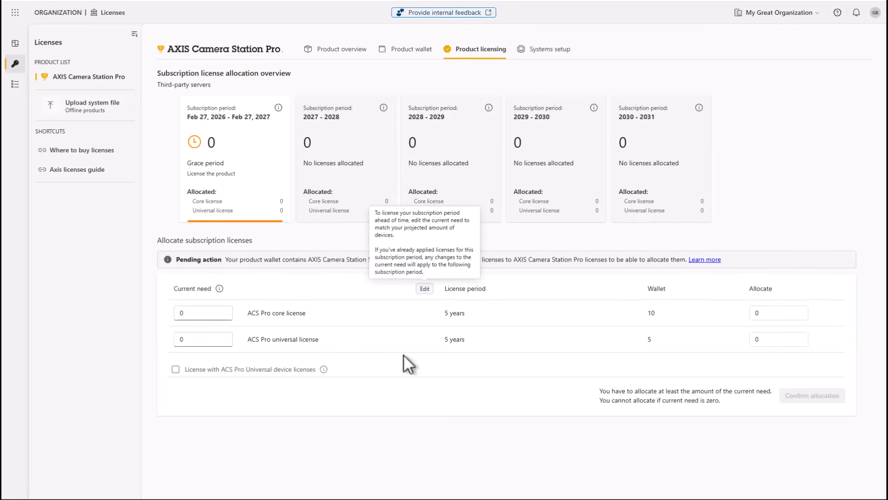
pyautogui.click(217, 312)
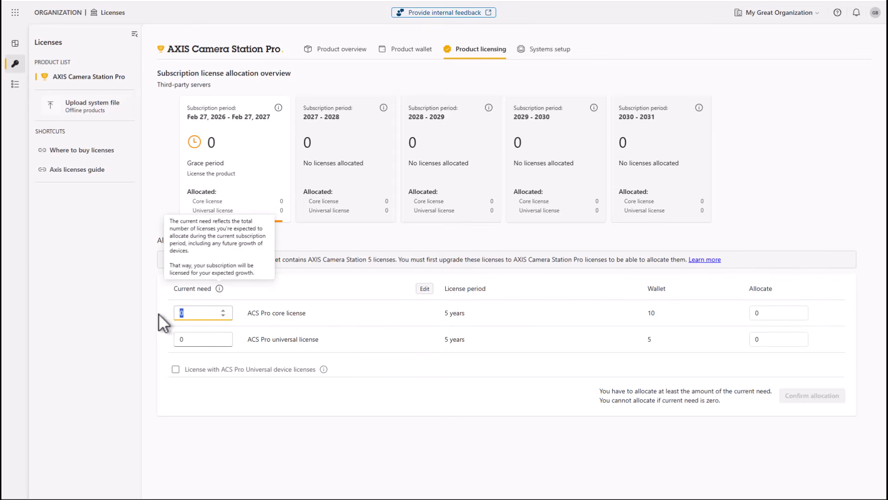
pyautogui.write('5')
pyautogui.press('Tab')
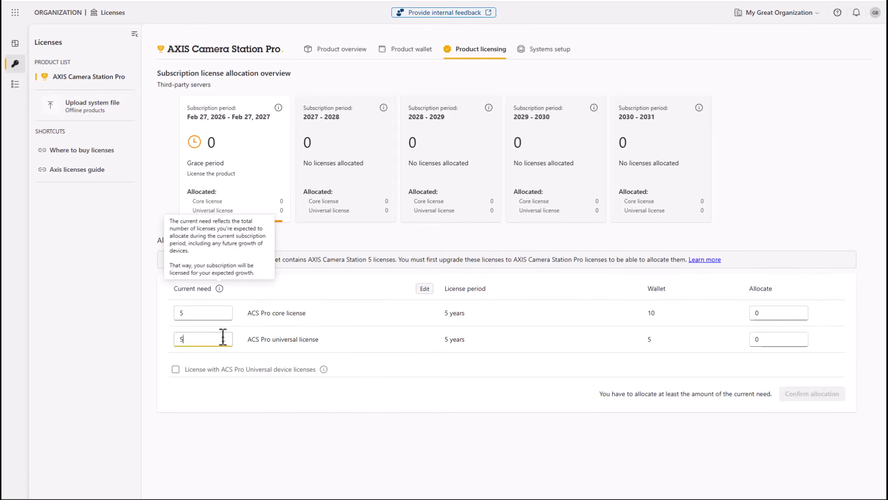
pyautogui.write('5')
# Step: Allocate 5 core and 5 universal licenses, confirm the allocation, and return to the product overview
pyautogui.click(774, 311)
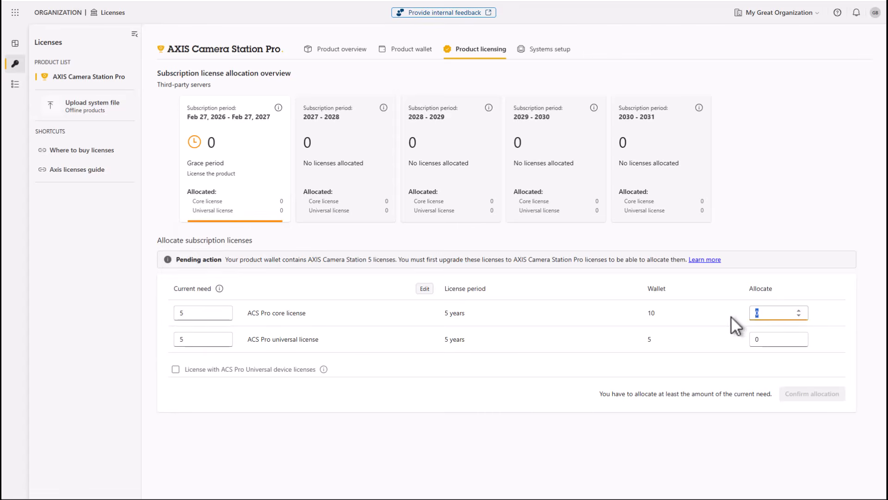
pyautogui.write('5')
pyautogui.click(761, 340)
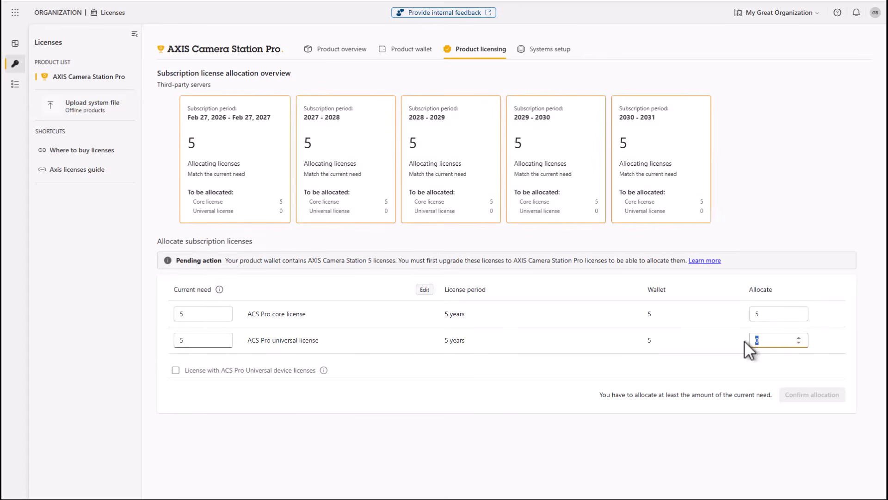
pyautogui.write('5')
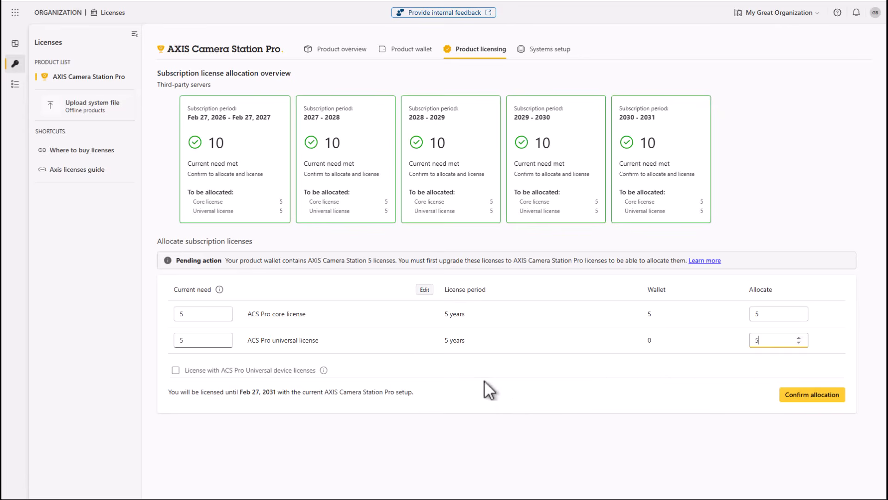
pyautogui.click(812, 395)
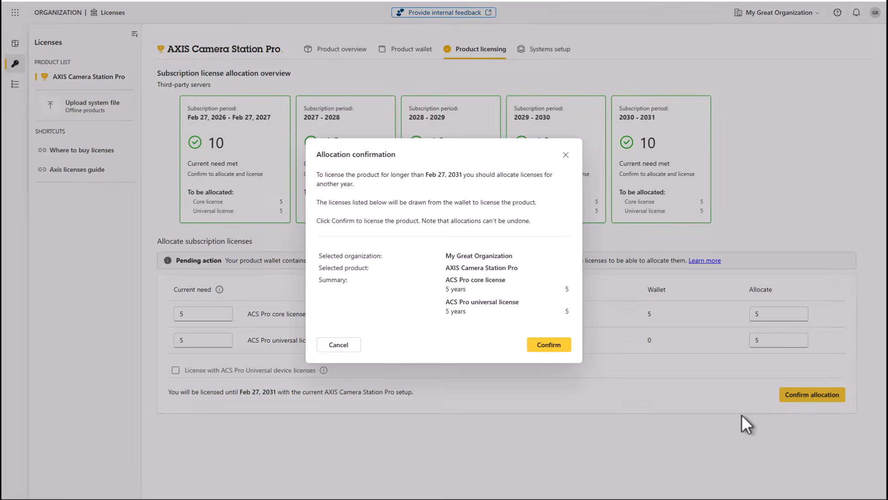
pyautogui.click(544, 348)
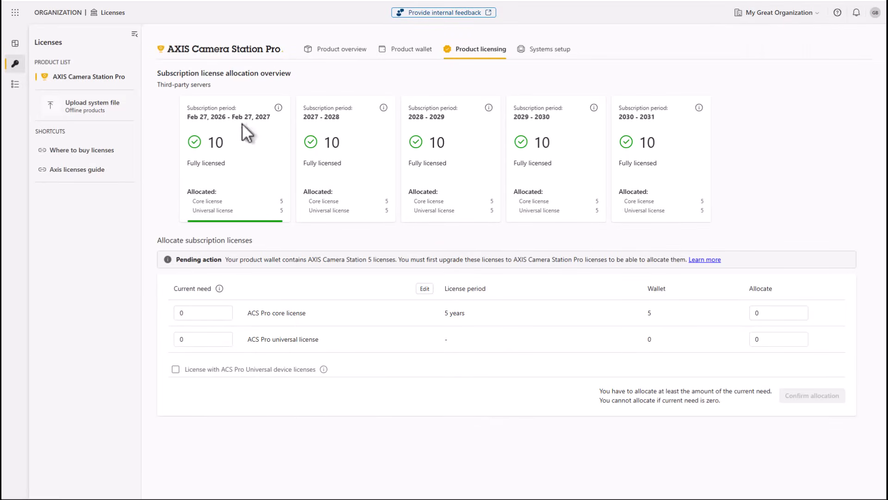
pyautogui.click(338, 49)
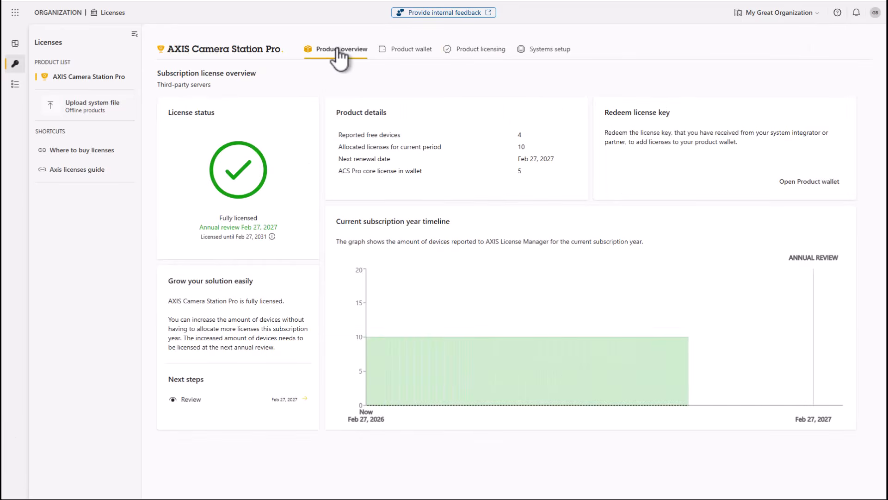